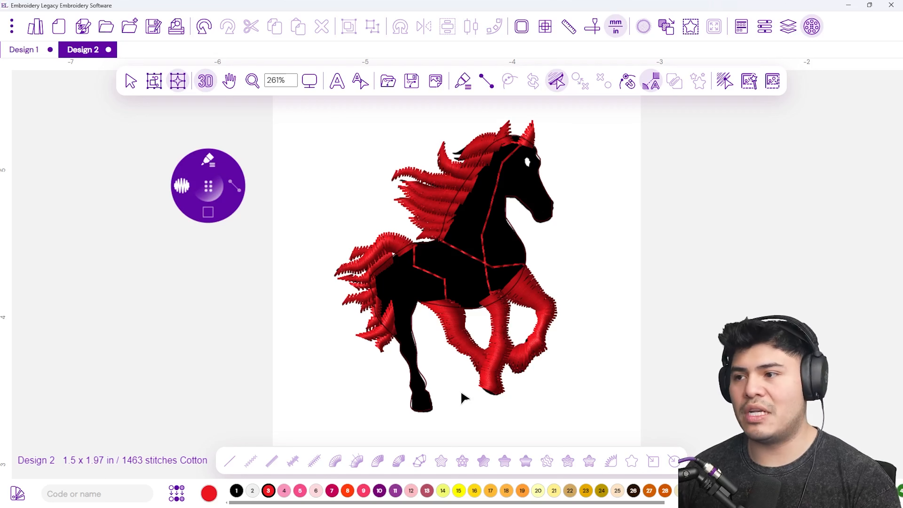
# - Place four stitch direction lines across the horse's rear leg, from the hoof up to the upper leg
pyautogui.scroll(5, 438, 393)
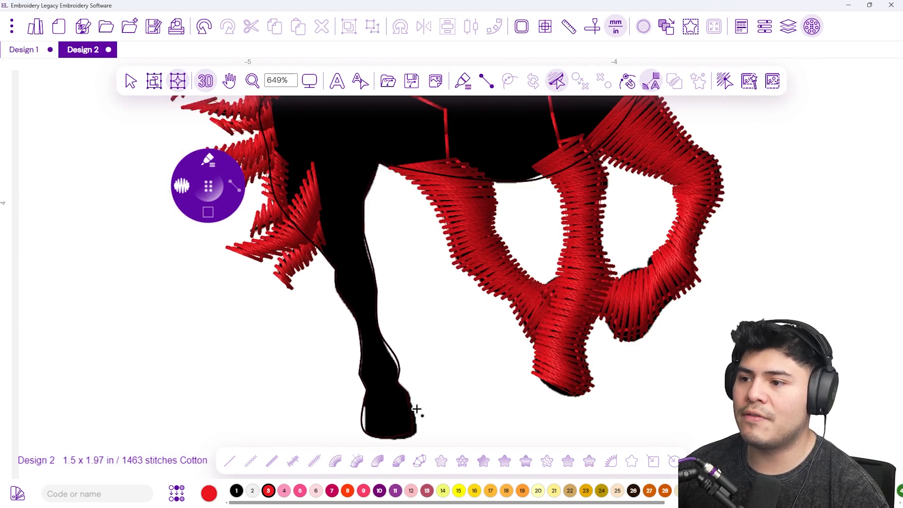
pyautogui.scroll(-2, 458, 232)
pyautogui.click(394, 389)
pyautogui.click(430, 387)
pyautogui.click(393, 357)
pyautogui.click(421, 351)
pyautogui.click(384, 308)
pyautogui.click(405, 302)
pyautogui.click(348, 253)
pyautogui.click(396, 246)
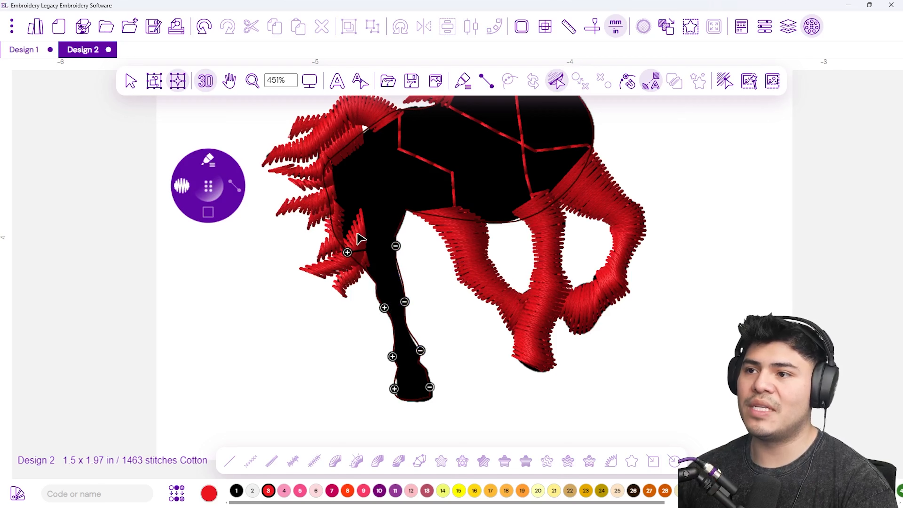
# - Add four stitch direction lines across the hindquarters and torso, from the tail base and rump forward to the chest
pyautogui.click(327, 193)
pyautogui.click(401, 222)
pyautogui.click(377, 122)
pyautogui.click(422, 212)
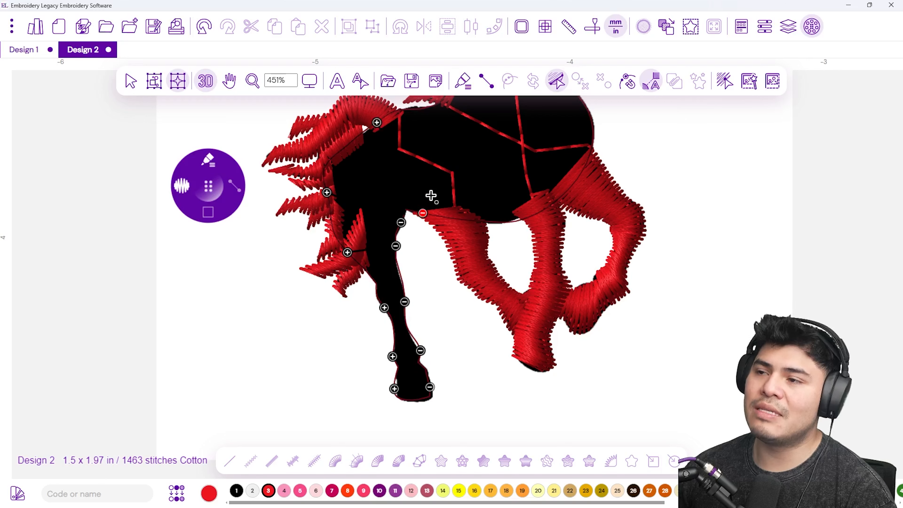
pyautogui.click(439, 214)
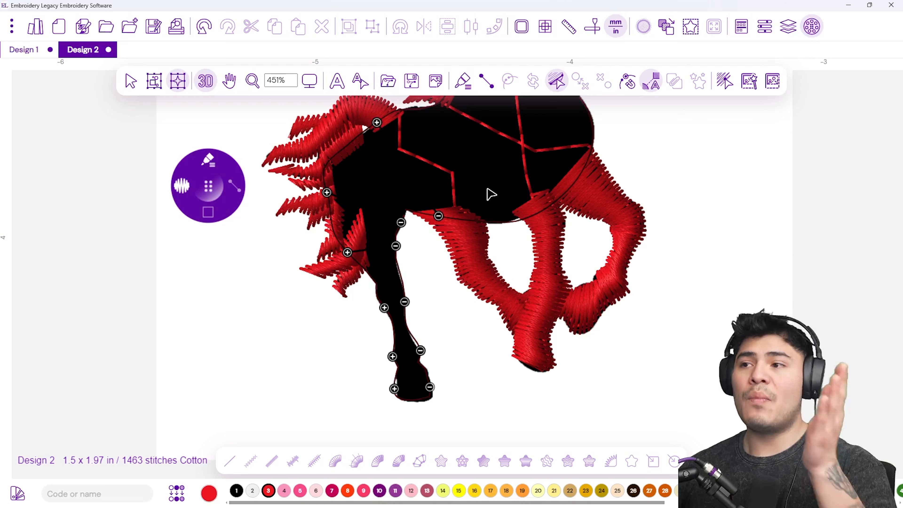
pyautogui.scroll(3, 485, 199)
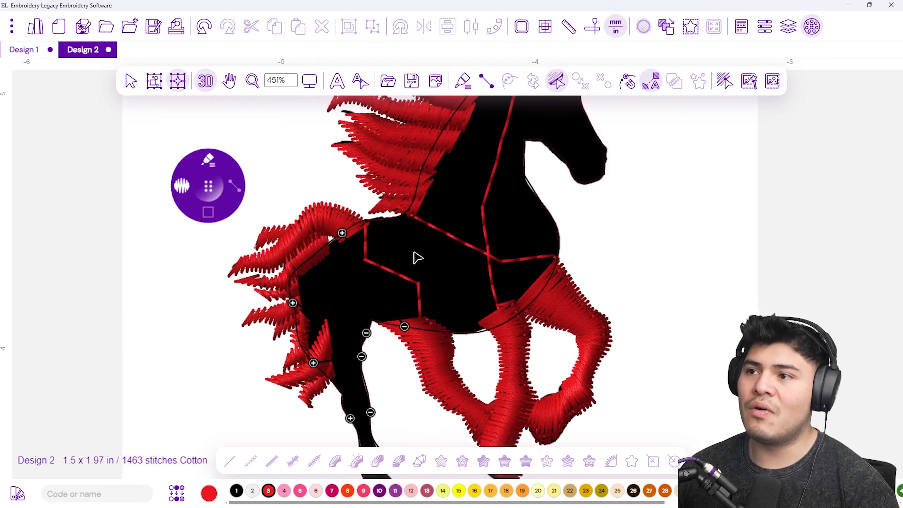
pyautogui.click(388, 219)
pyautogui.click(473, 333)
pyautogui.click(417, 187)
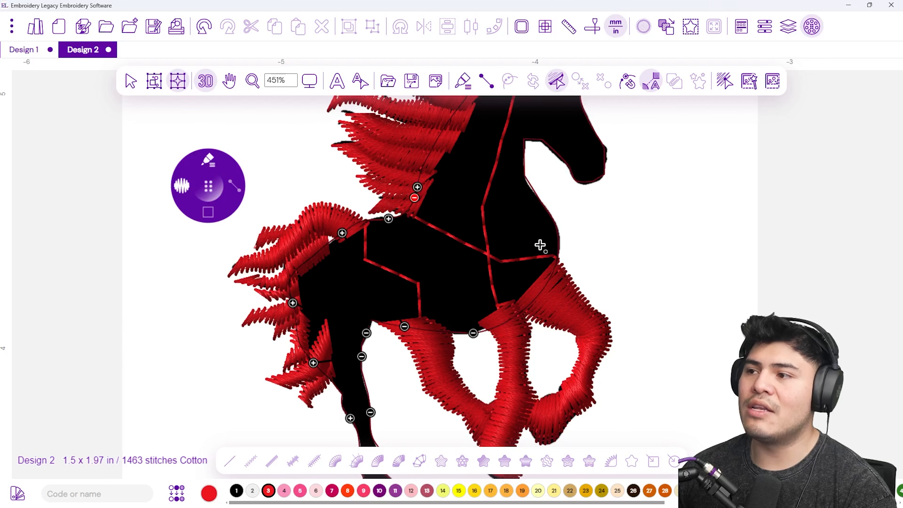
pyautogui.click(558, 257)
# - Add five stitch direction lines across the horse's neck, head and muzzle
pyautogui.moveTo(518, 187); pyautogui.dragTo(512, 266)
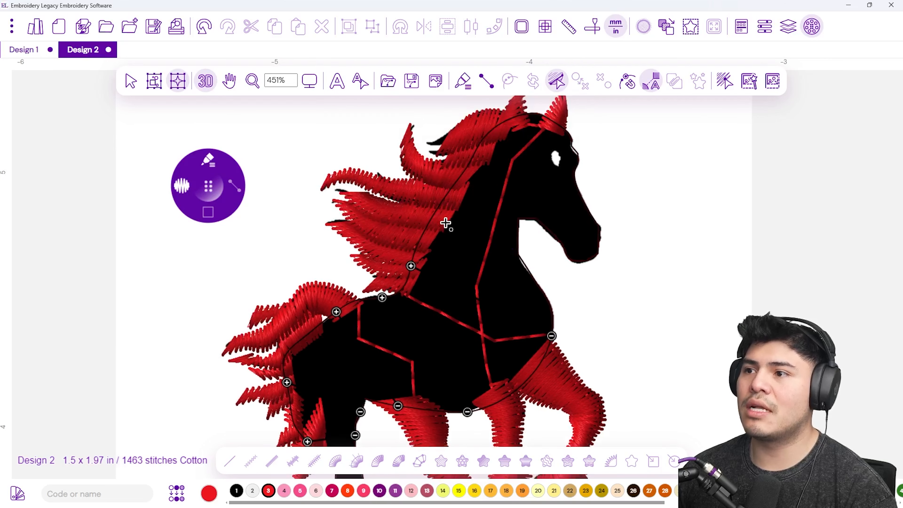
pyautogui.click(431, 218)
pyautogui.click(518, 245)
pyautogui.click(472, 157)
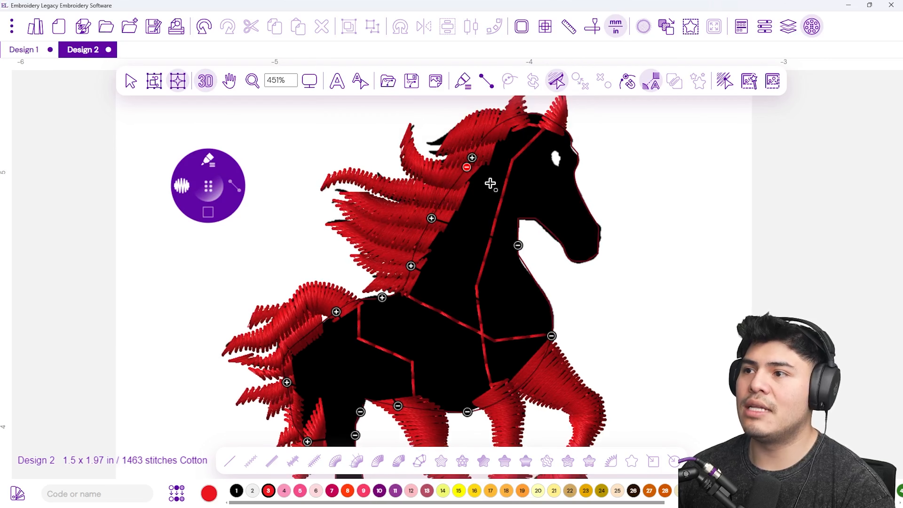
pyautogui.click(517, 203)
pyautogui.click(547, 120)
pyautogui.click(535, 204)
pyautogui.click(550, 232)
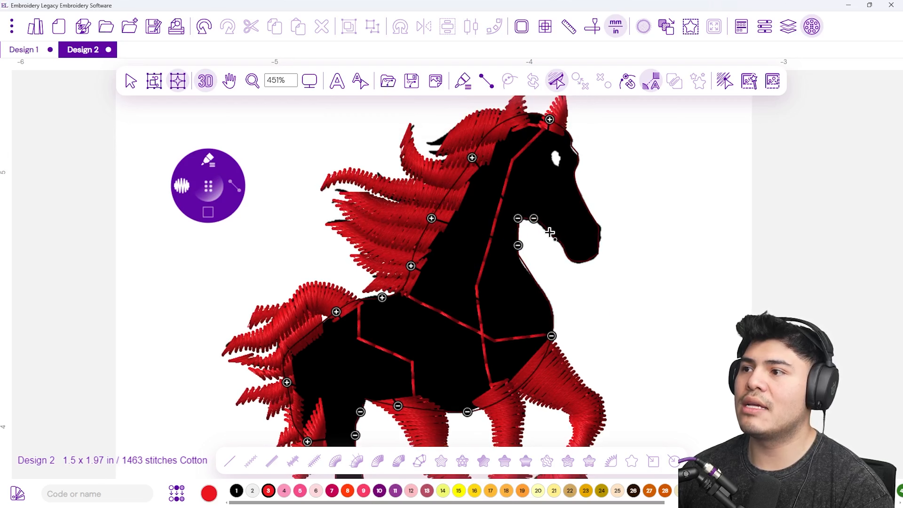
pyautogui.click(581, 197)
pyautogui.click(570, 254)
pyautogui.click(600, 238)
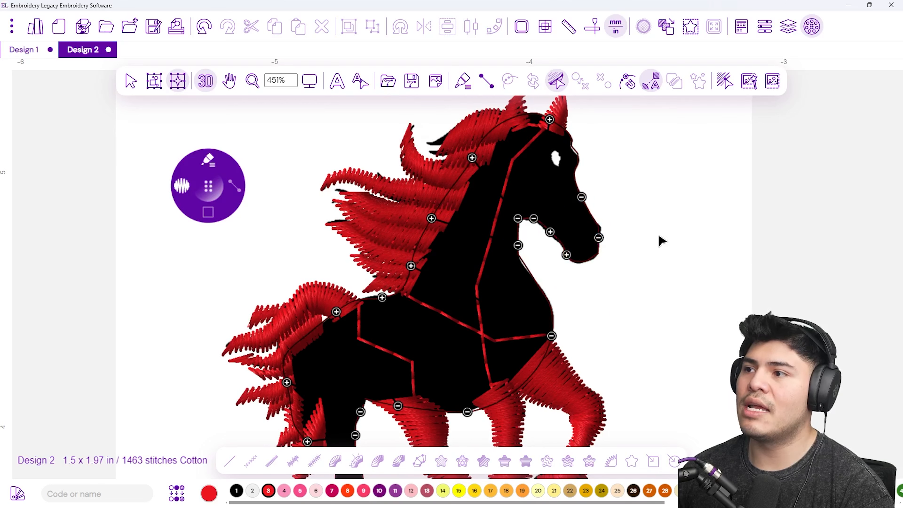
# - Finish the direction lines and generate the satin stitches for the horse's body shape
pyautogui.press('Return')
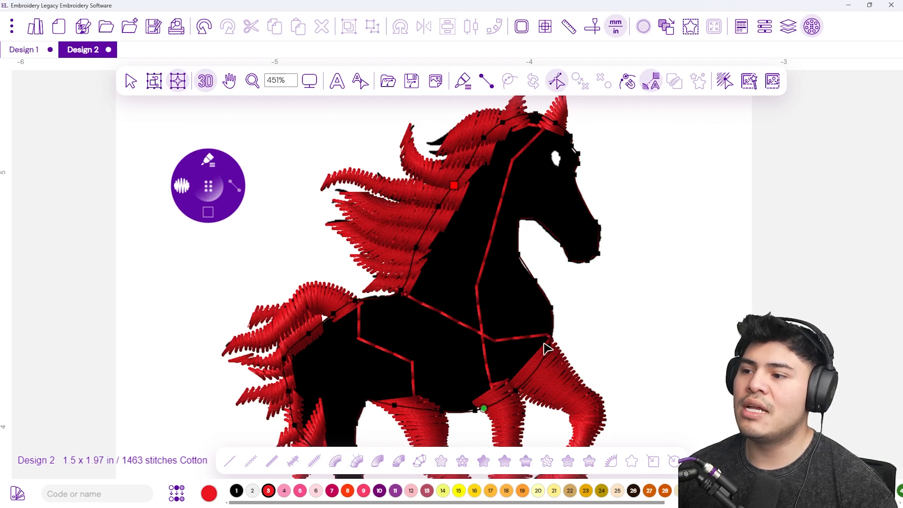
pyautogui.scroll(-2, 496, 408)
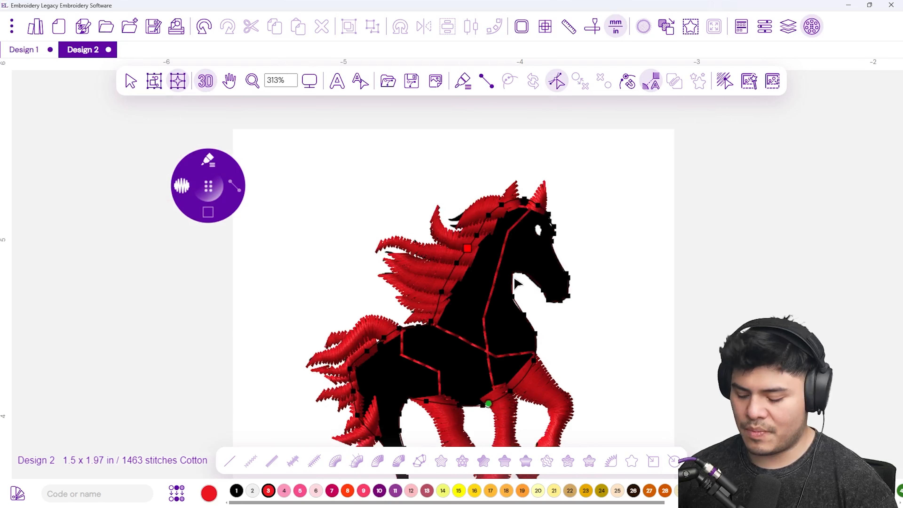
pyautogui.press('Return')
pyautogui.moveTo(467, 349); pyautogui.dragTo(450, 234)
pyautogui.scroll(-2, 445, 214)
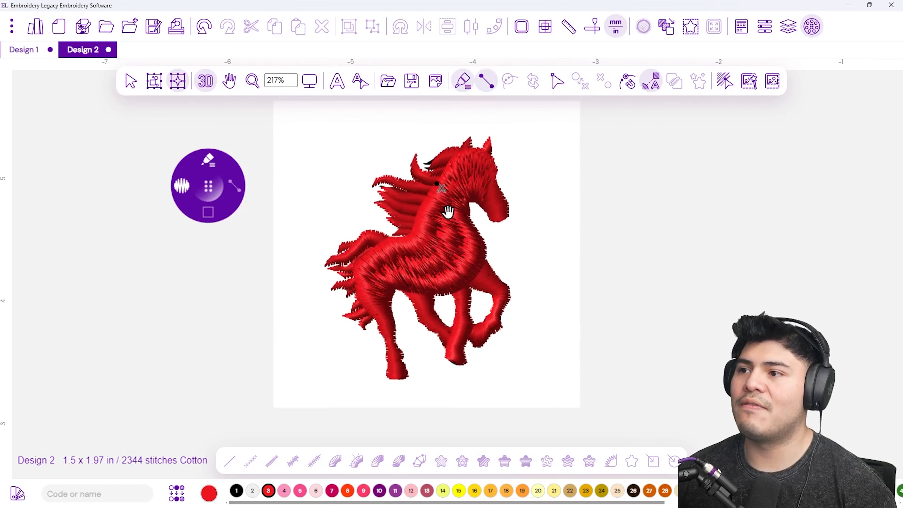
pyautogui.scroll(1, 430, 216)
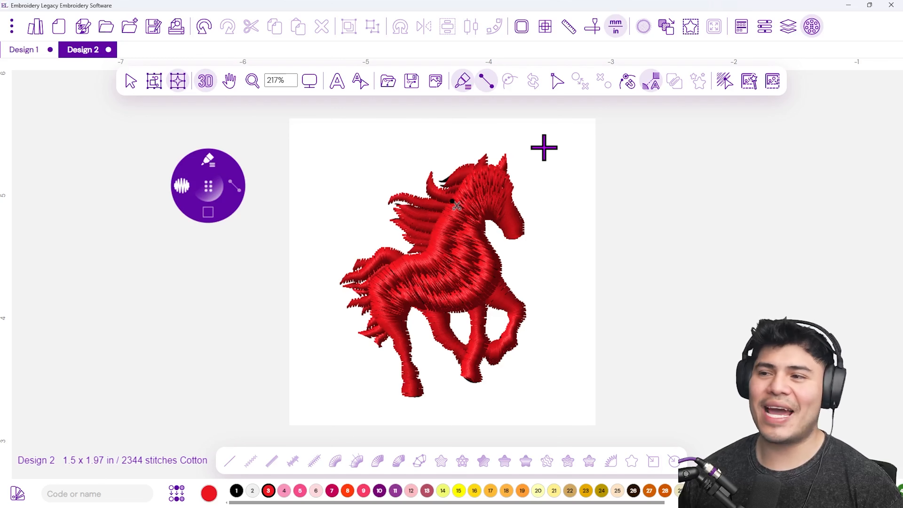
# - Recolour all objects of the horse design with black thread 1
pyautogui.click(155, 82)
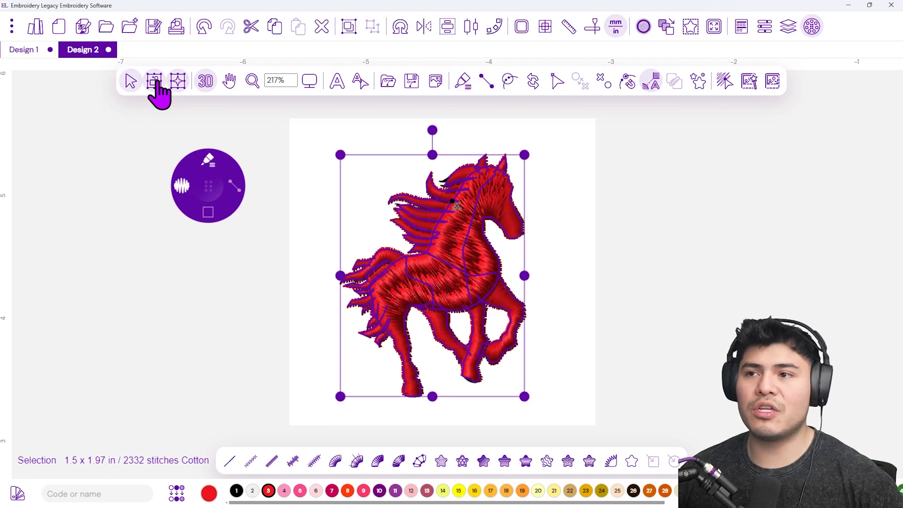
pyautogui.click(236, 491)
pyautogui.click(266, 351)
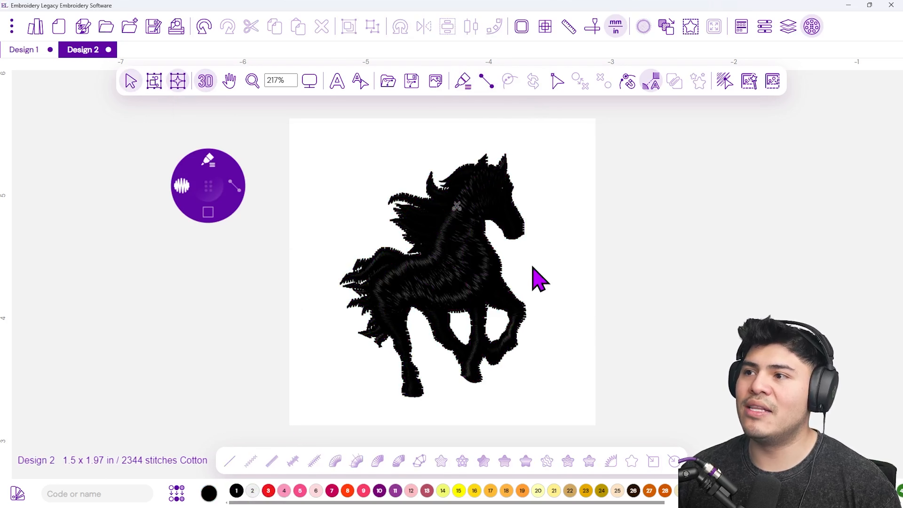
# - Hide the backdrop image and inspect the black satin-stitched horse against the empty canvas
pyautogui.click(434, 84)
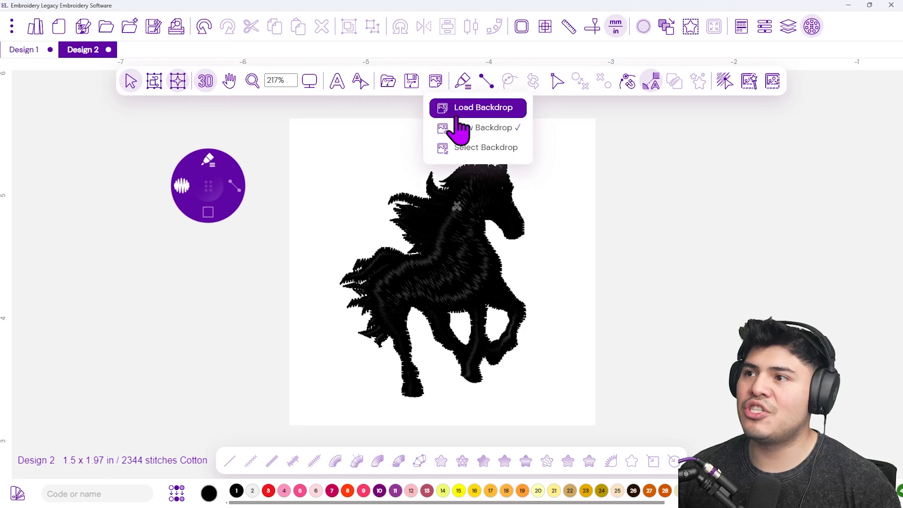
pyautogui.click(463, 131)
pyautogui.scroll(-2, 518, 232)
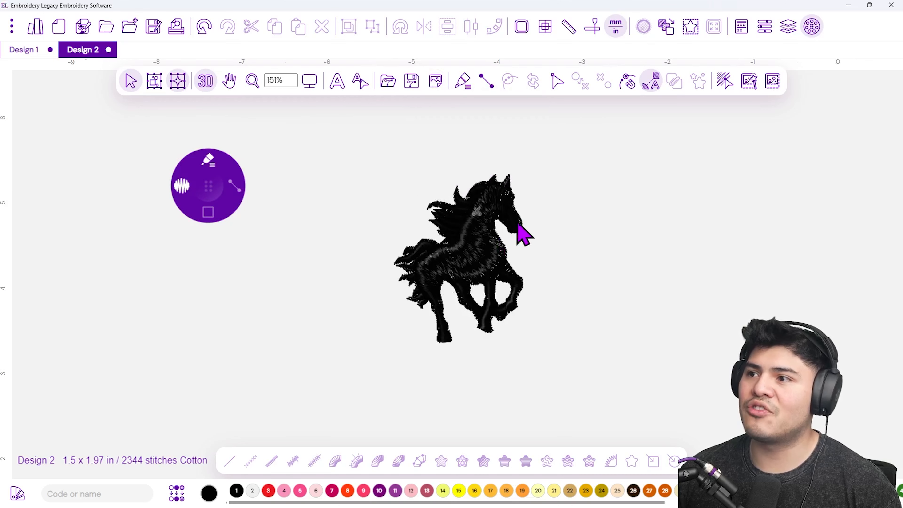
pyautogui.scroll(4, 488, 263)
pyautogui.scroll(-3, 493, 251)
pyautogui.scroll(3, 508, 252)
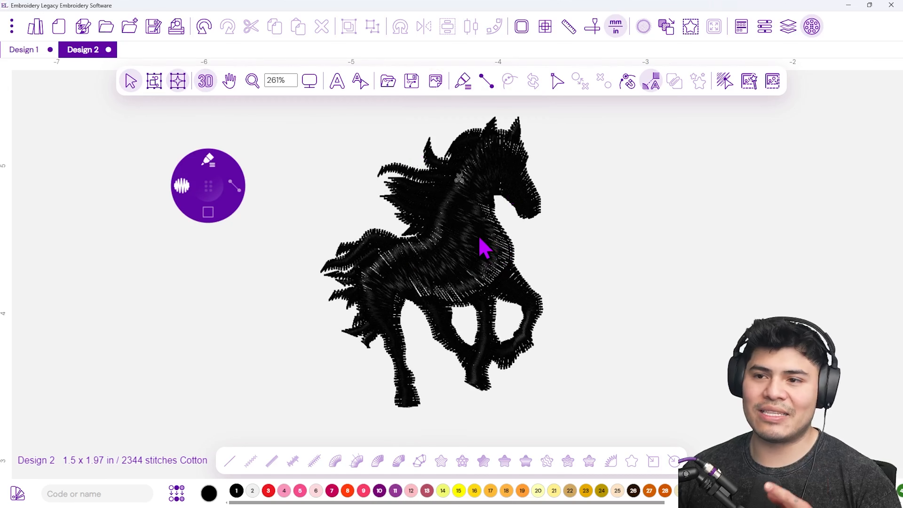
pyautogui.scroll(-3, 482, 247)
# - Copy the complete satin horse from Design 2 and paste it into Design 1
pyautogui.moveTo(580, 102); pyautogui.dragTo(355, 368)
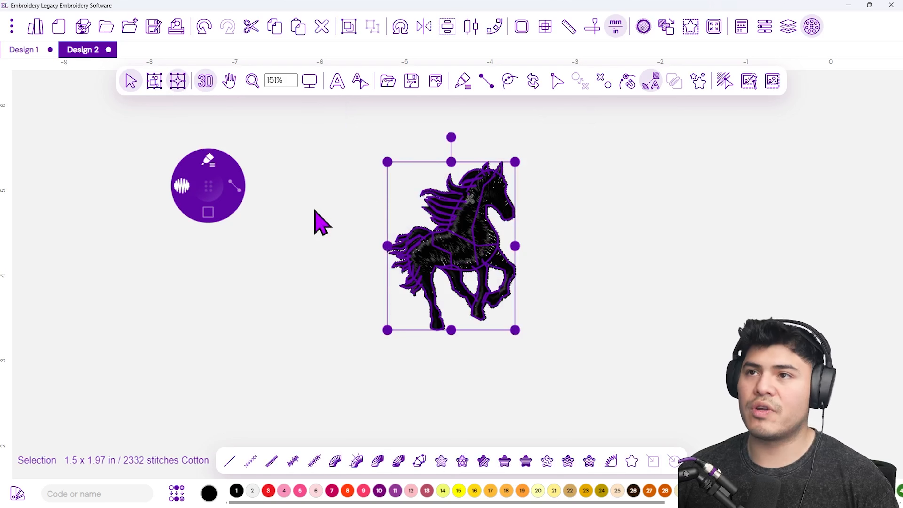
pyautogui.click(277, 29)
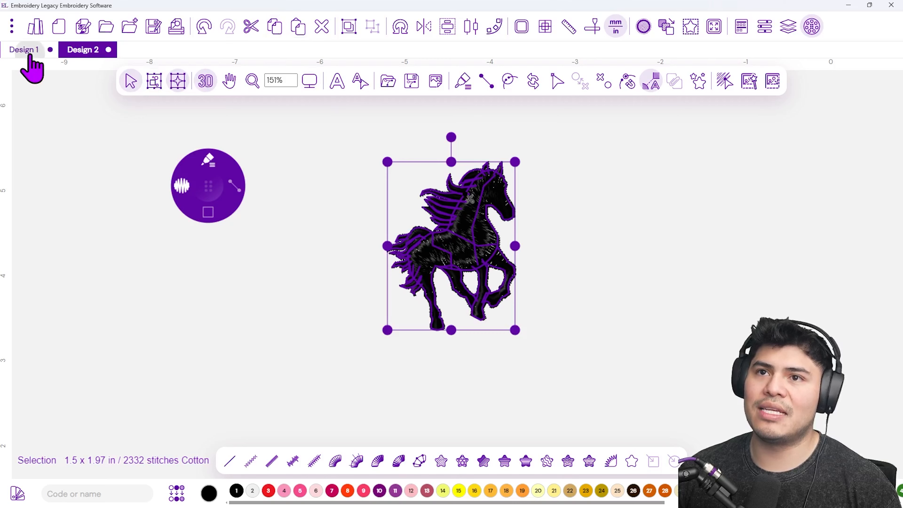
pyautogui.click(24, 50)
pyautogui.scroll(-2, 553, 230)
pyautogui.moveTo(585, 227); pyautogui.dragTo(448, 252)
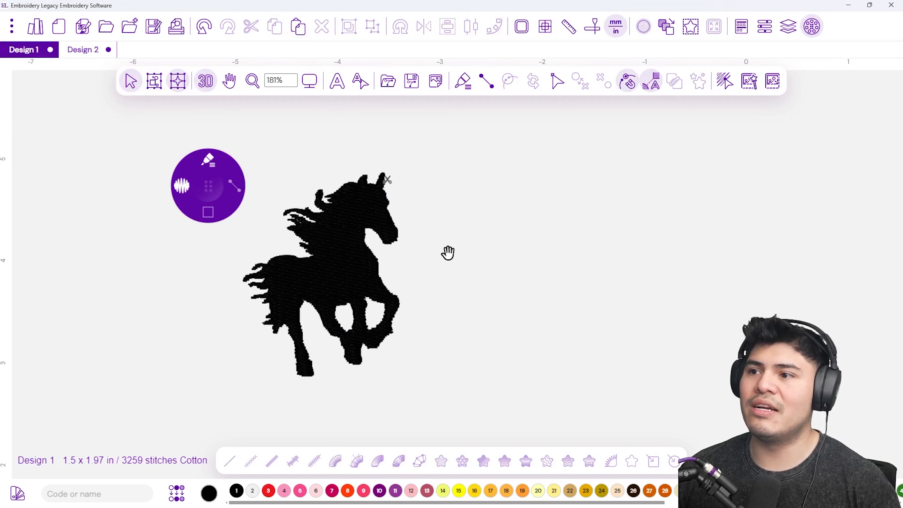
pyautogui.moveTo(208, 186); pyautogui.dragTo(115, 171)
pyautogui.click(141, 172)
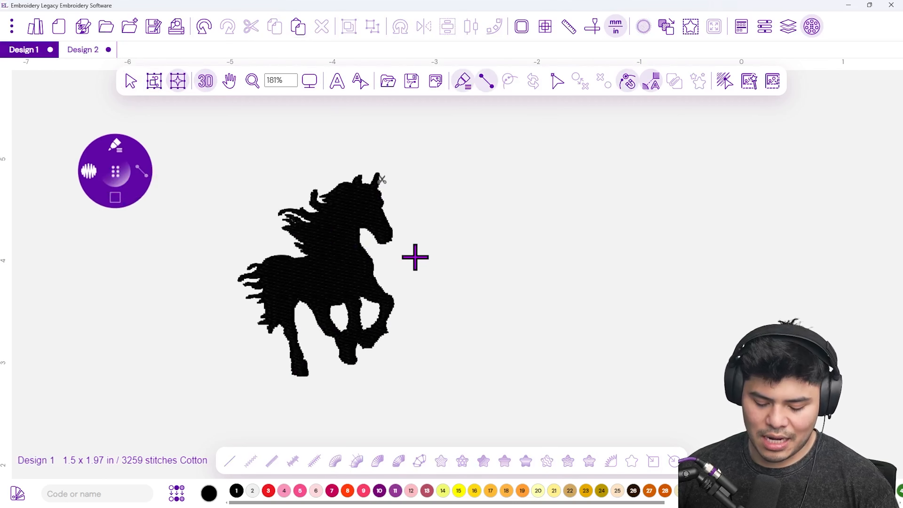
pyautogui.click(294, 29)
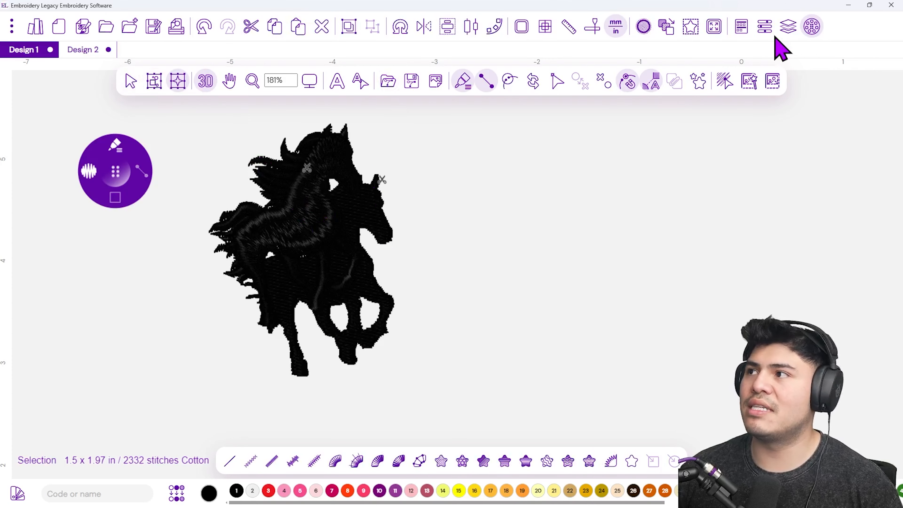
# - Show the stitching sequence, move the pasted satin horse beside the fill-stitched horse to compare them, and close the sequence view
pyautogui.click(788, 27)
pyautogui.moveTo(483, 242); pyautogui.dragTo(503, 252)
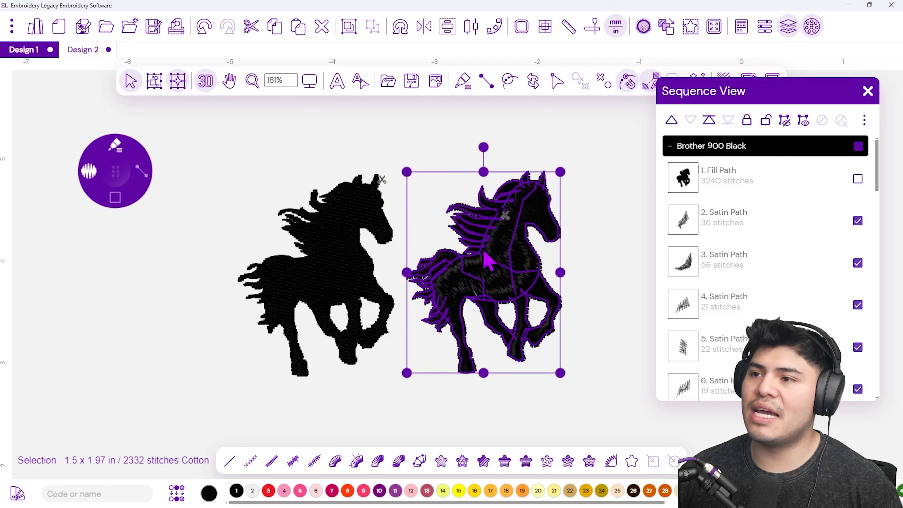
pyautogui.click(410, 134)
pyautogui.scroll(1, 414, 238)
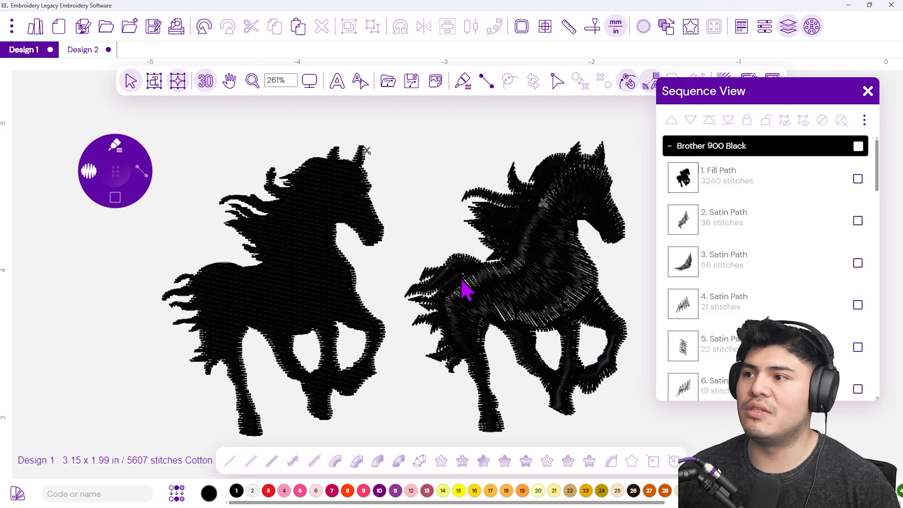
pyautogui.scroll(1, 455, 293)
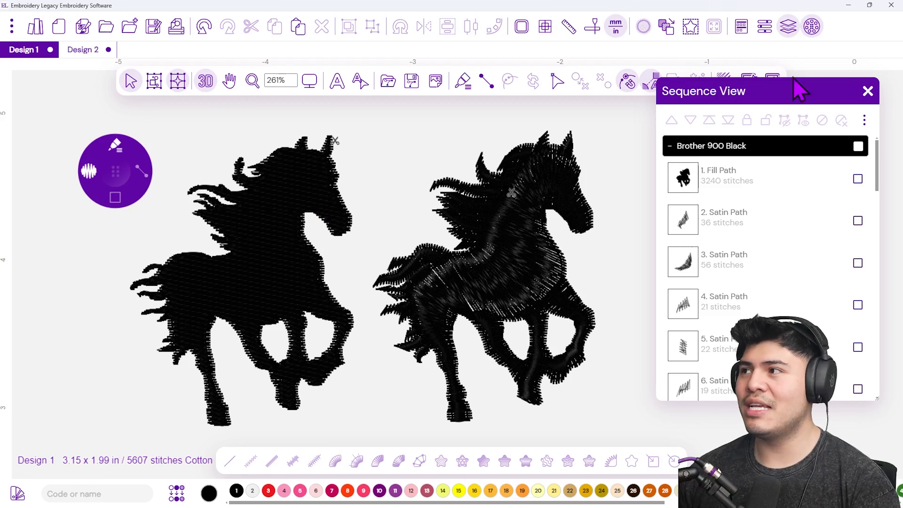
pyautogui.click(867, 91)
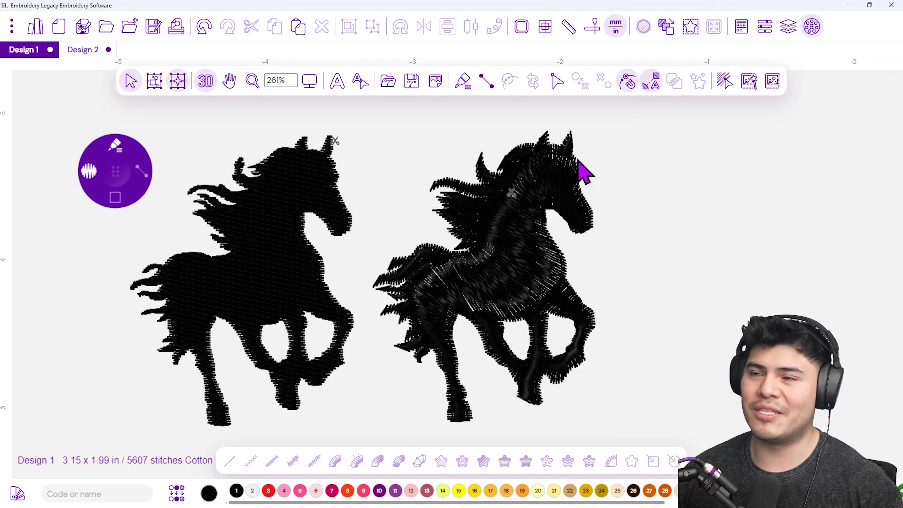
# - Save Design 1 as "Horse Logo Test" in Embroidery Legacy JDX format in the desktop's Flat design folder
pyautogui.click(153, 28)
pyautogui.click(225, 201)
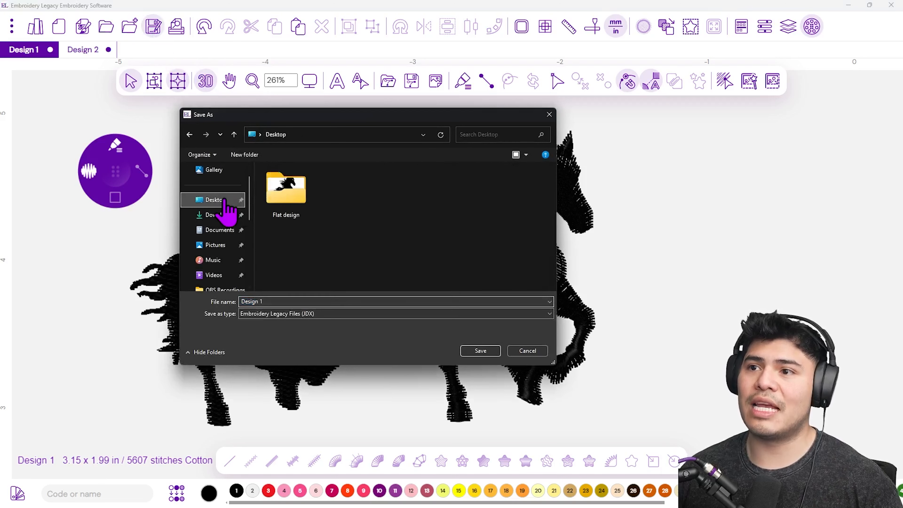
pyautogui.doubleClick(302, 199)
pyautogui.click(293, 300)
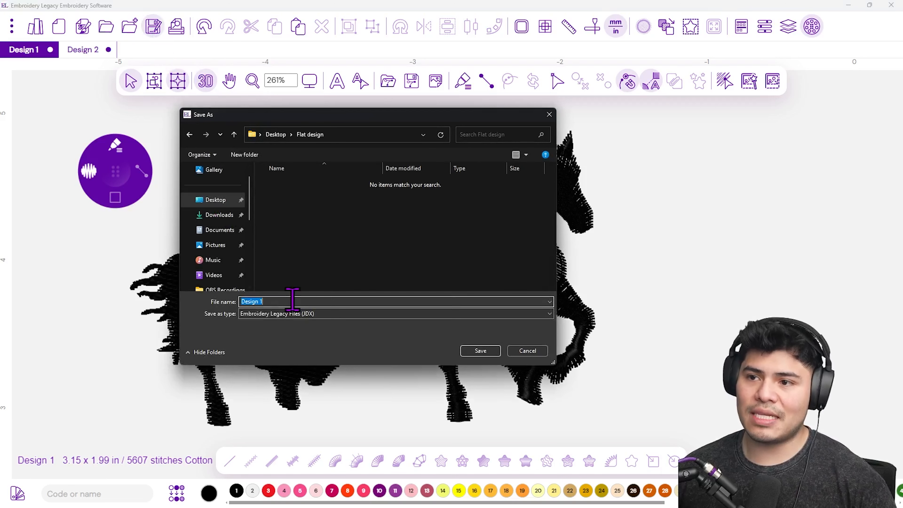
pyautogui.write('Horse Logo Test')
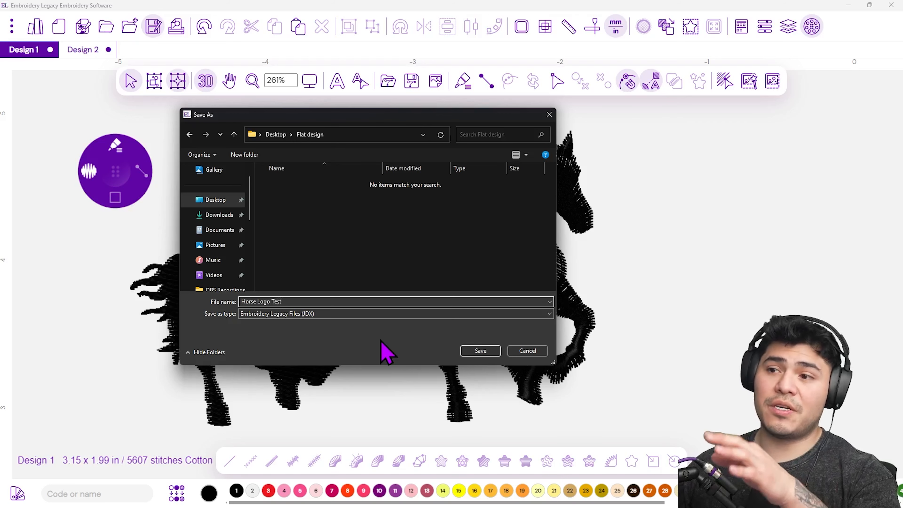
pyautogui.click(481, 351)
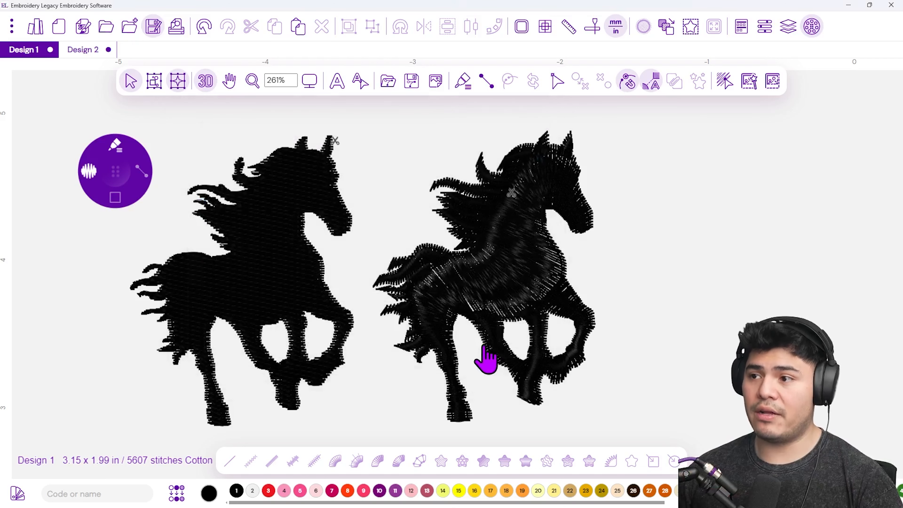
# - Save a copy of Horse Logo Test in Tajima (DST) format in the desktop's Flat design folder
pyautogui.click(153, 28)
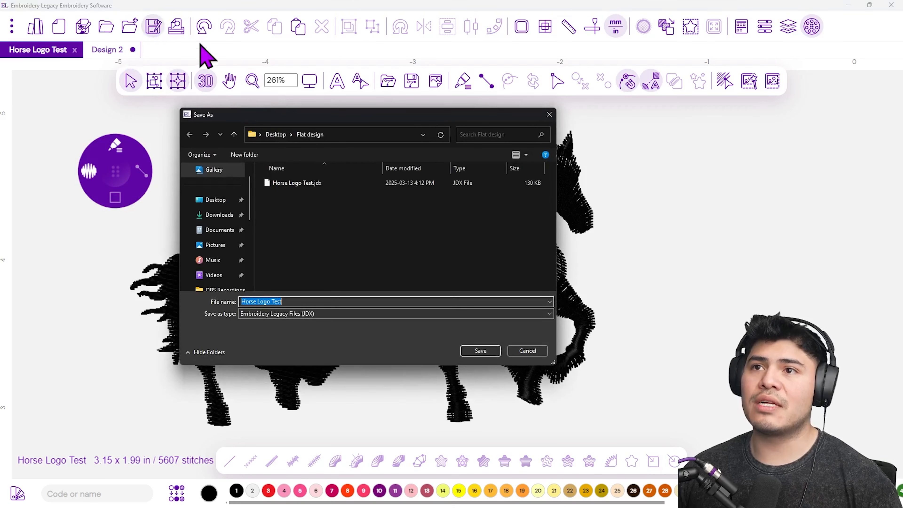
pyautogui.click(327, 315)
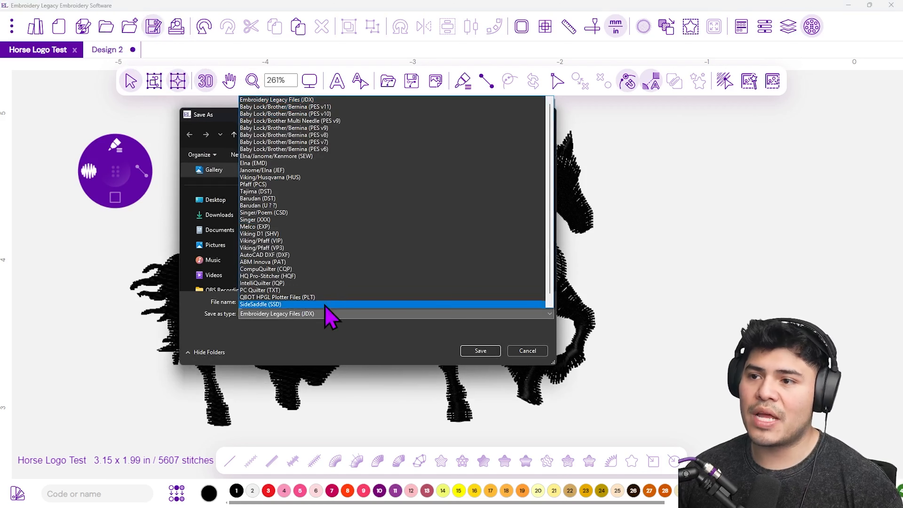
pyautogui.click(293, 192)
pyautogui.click(215, 200)
pyautogui.click(284, 199)
pyautogui.doubleClick(283, 198)
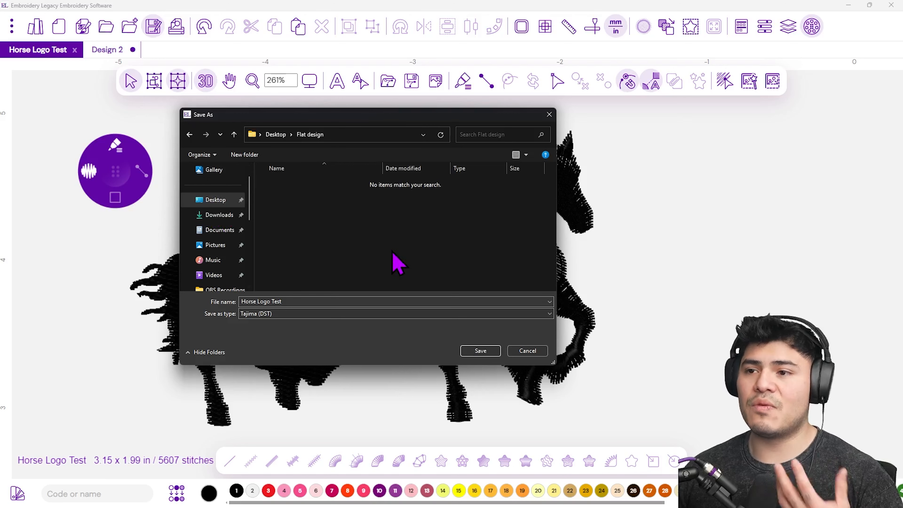
pyautogui.click(320, 314)
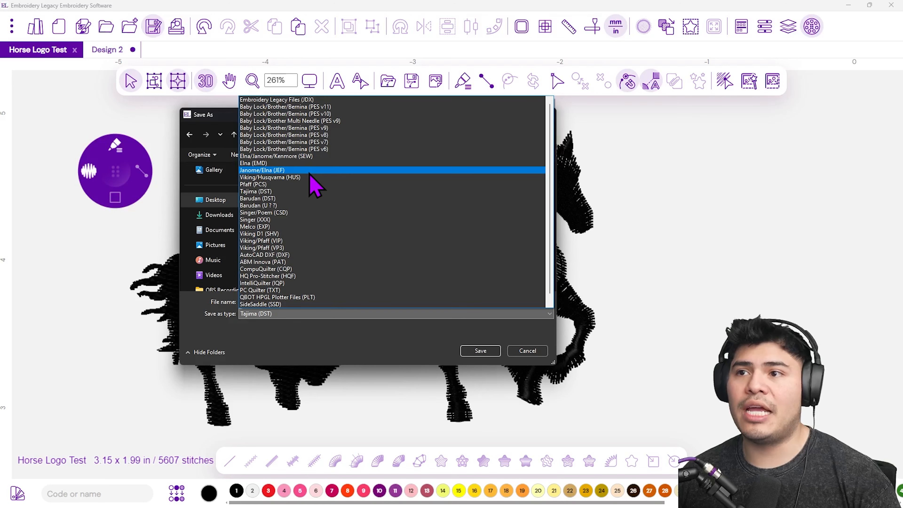
pyautogui.click(270, 335)
pyautogui.click(479, 350)
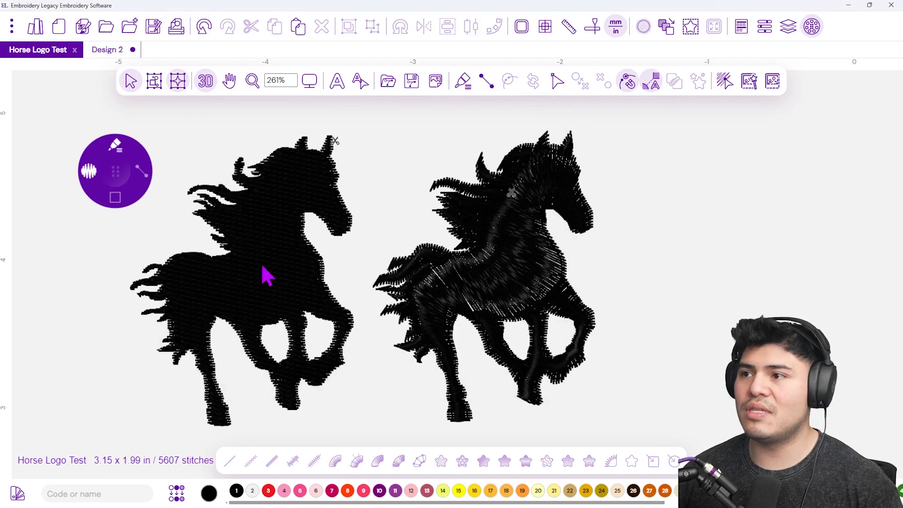
pyautogui.scroll(-1, 267, 266)
pyautogui.scroll(1, 200, 245)
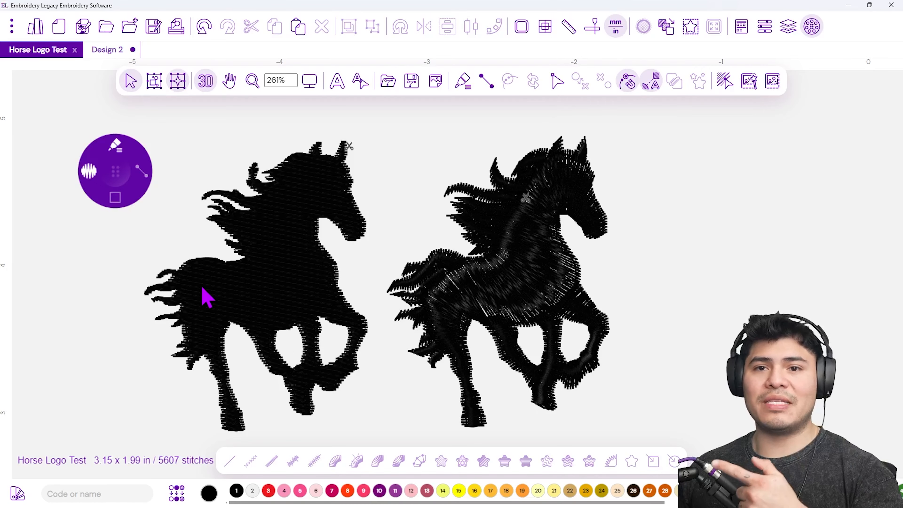